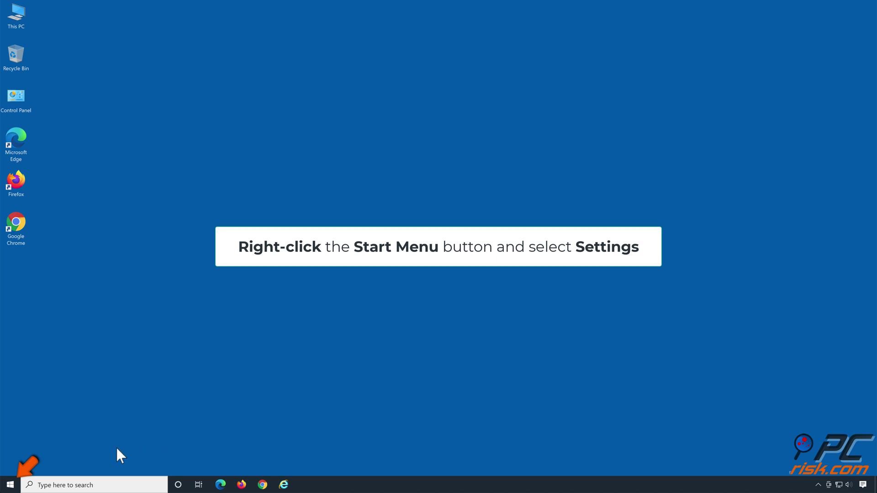
- Open Settings from the Start right-click menu and go to Update & Security > Troubleshoot
right_click(17, 484)
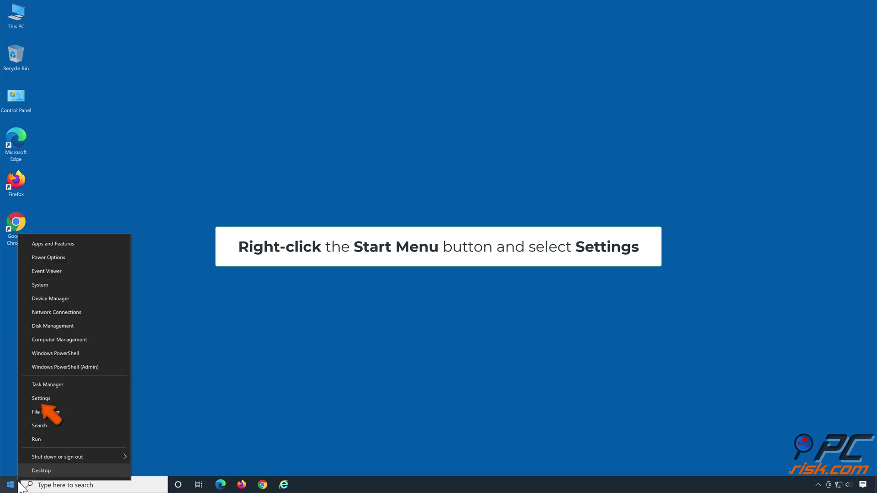
left_click(51, 399)
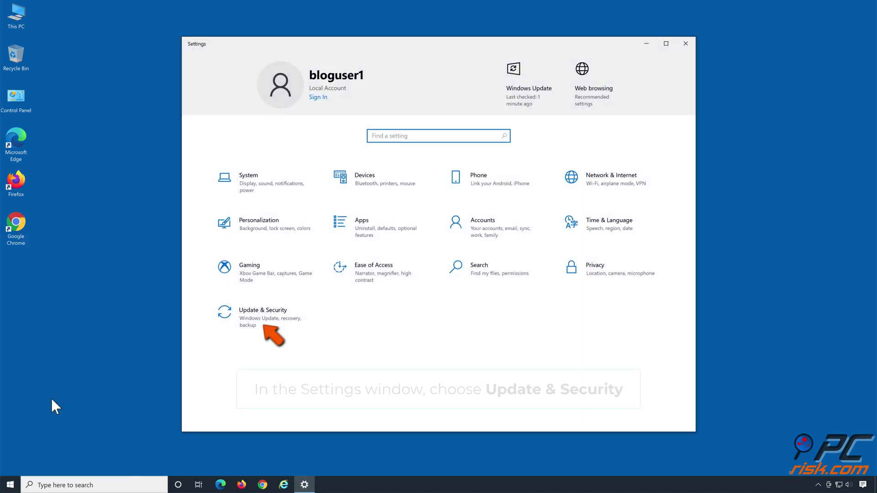
left_click(263, 326)
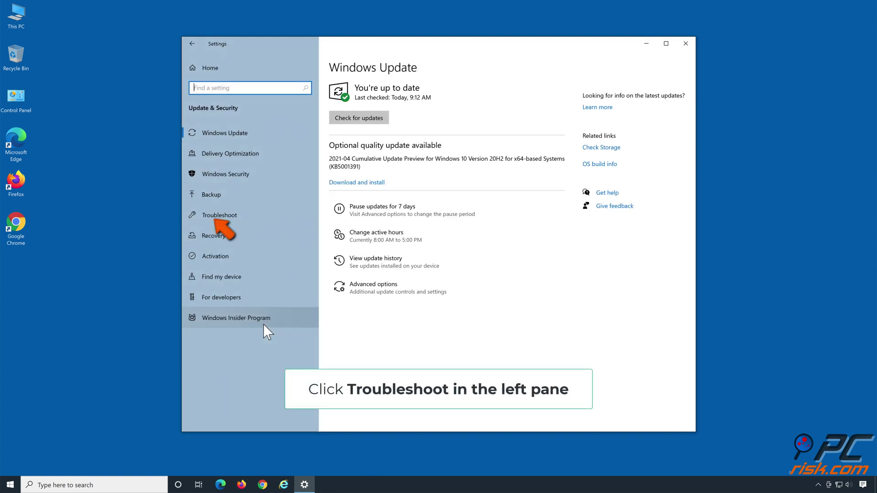
left_click(264, 218)
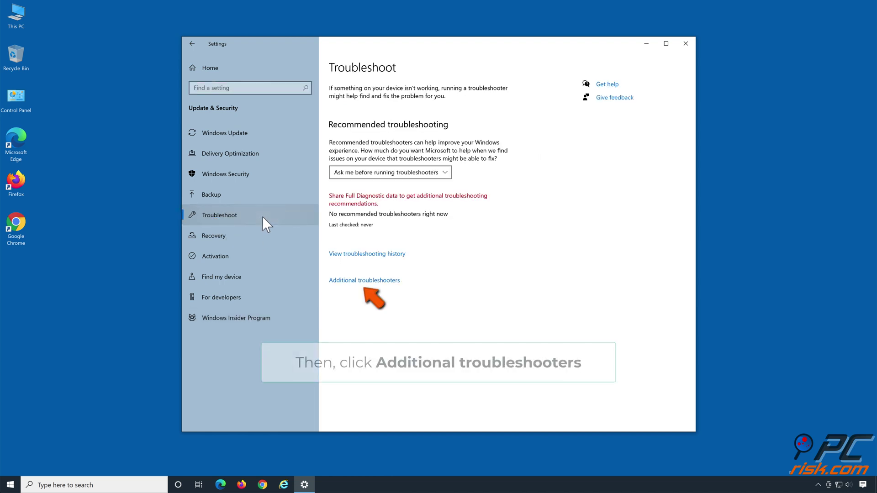
- Run the Windows Update troubleshooter from Additional troubleshooters, then close it and Settings
left_click(363, 281)
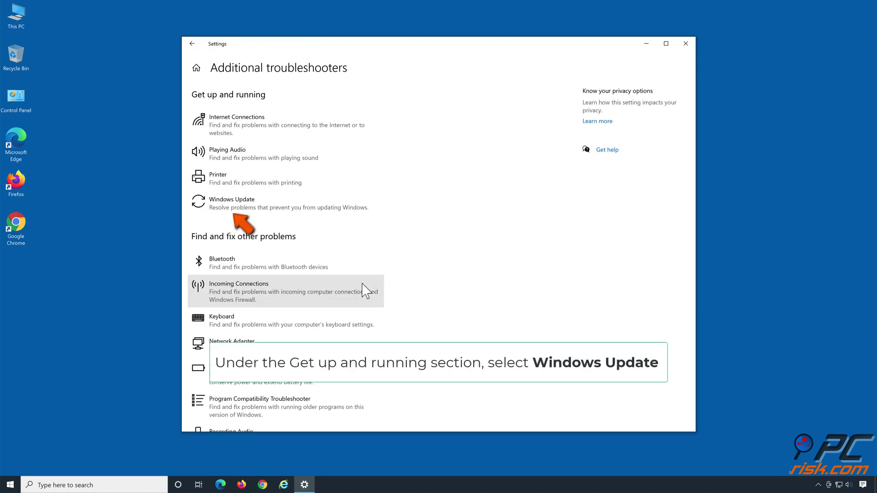
left_click(256, 206)
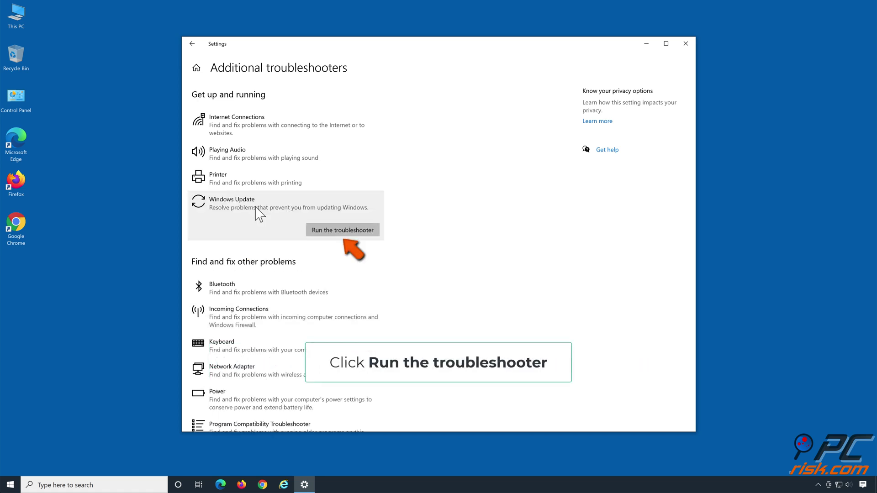
left_click(336, 234)
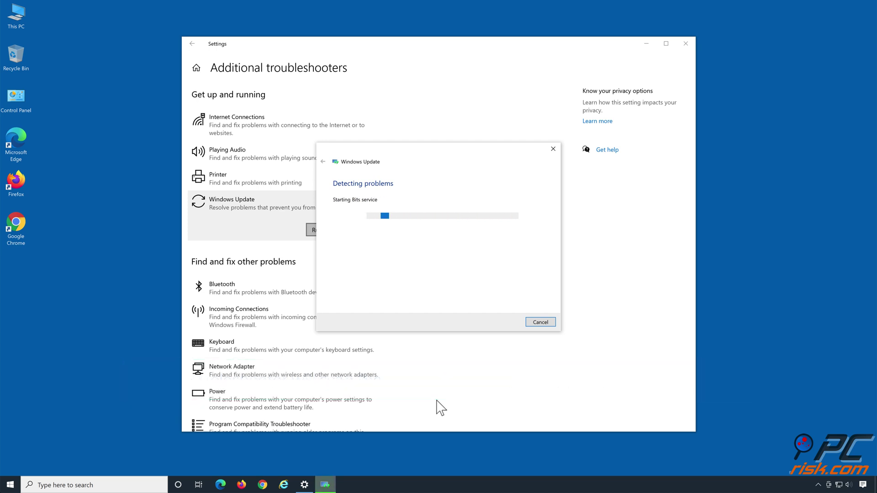
left_click(410, 234)
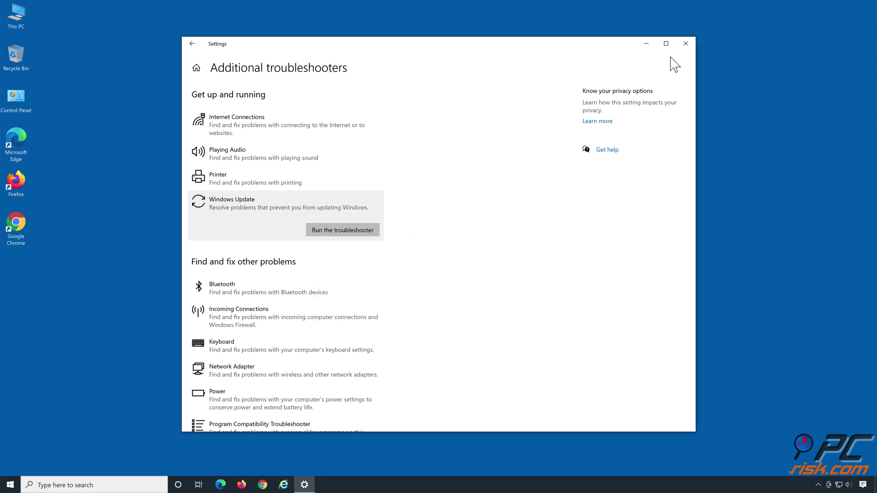
left_click(685, 45)
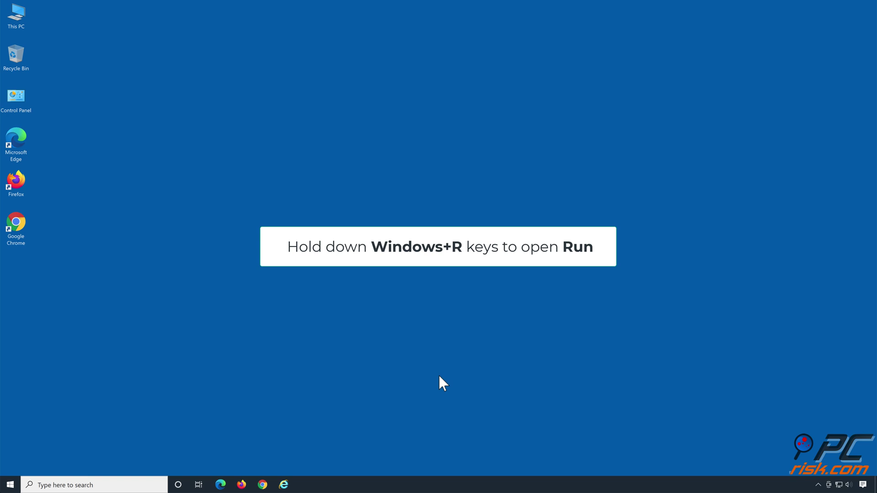
- In an elevated Command Prompt, run DISM /Online /Cleanup-Image /ScanHealth and /RestoreHealth, then close it
key("super+r")
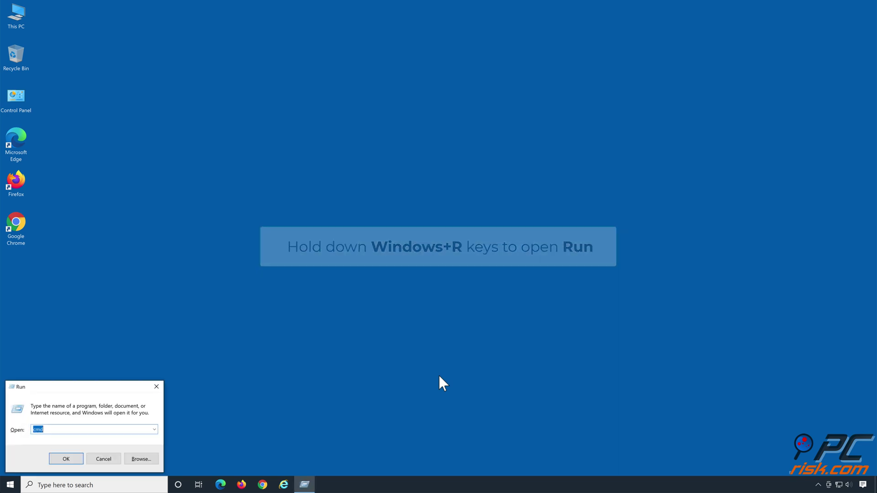
type("cmd")
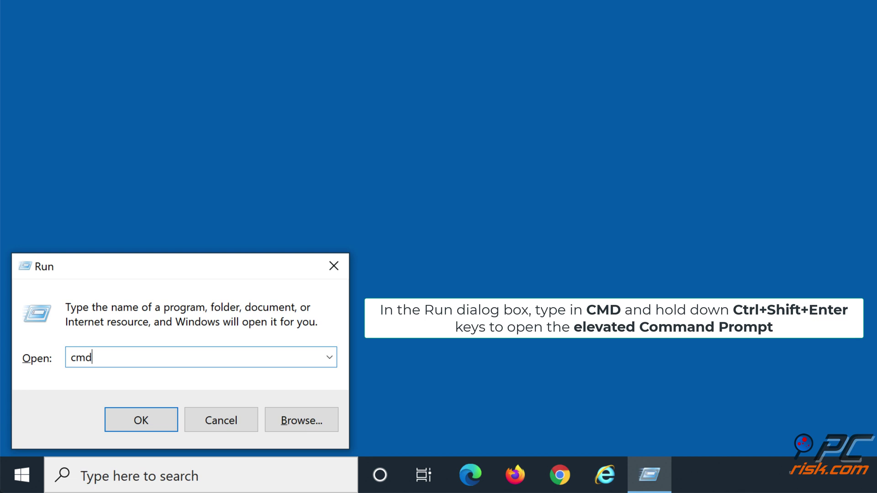
key("ctrl+shift+Return")
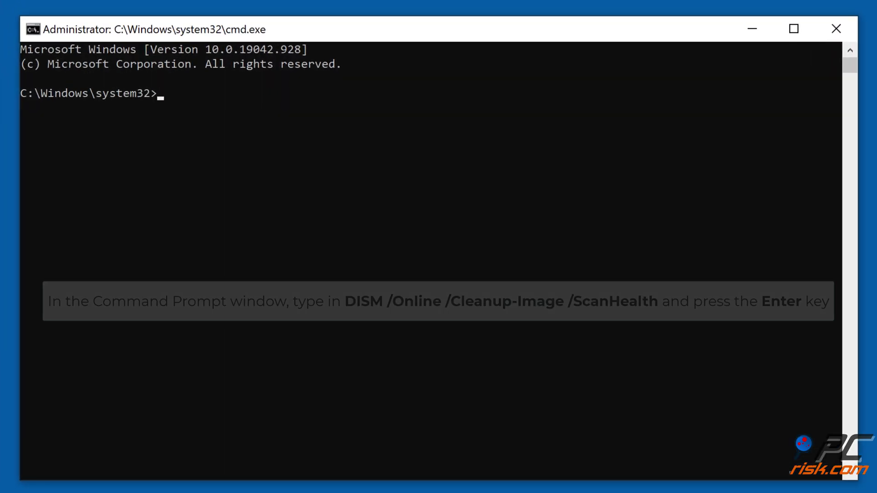
type("dism /online /cleanup-image /scanhealth")
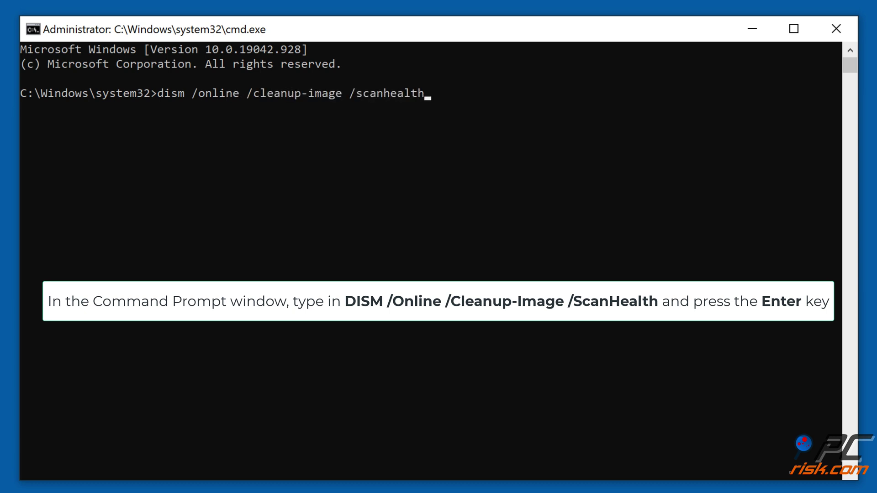
key("Return")
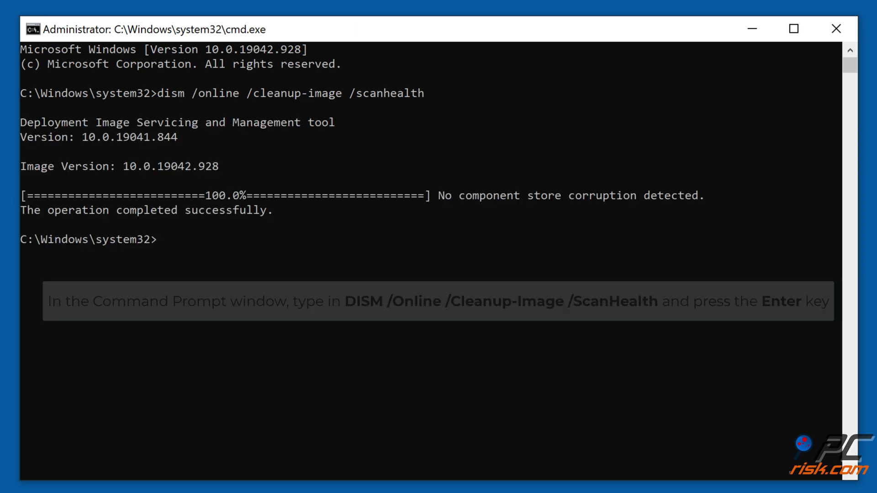
type("dism /onli")
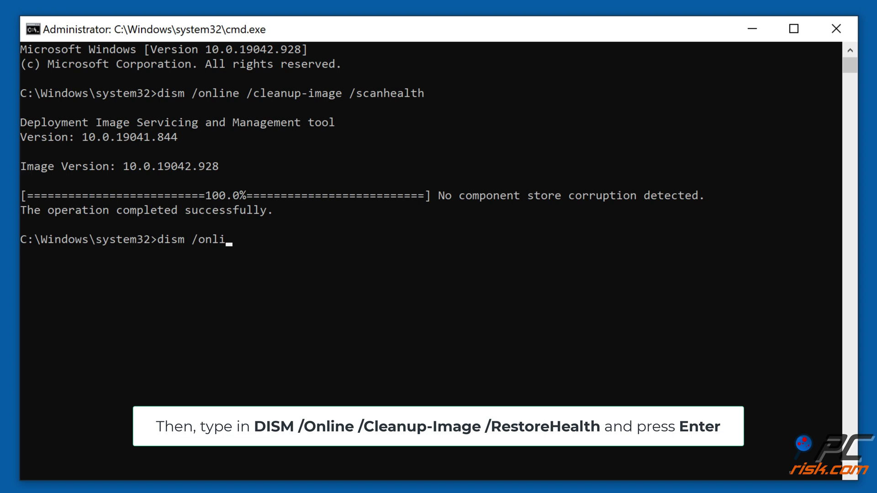
type("ne /cleanup-image /restore")
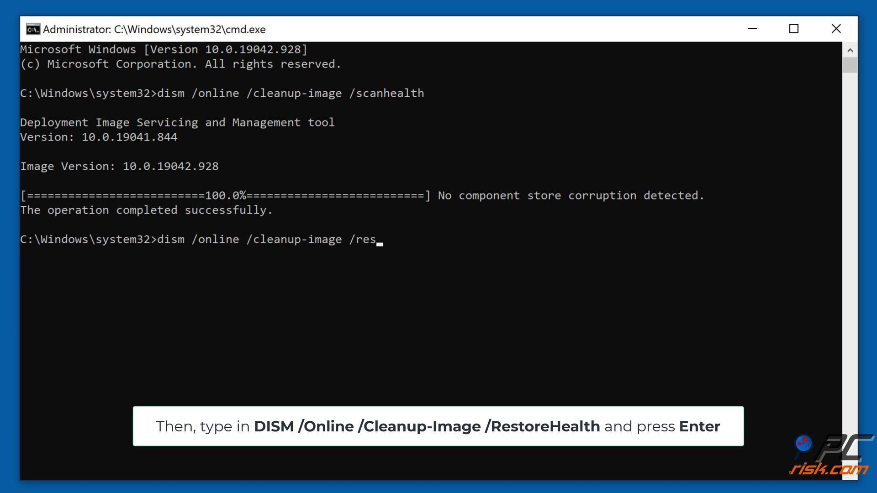
type("health")
key("Return")
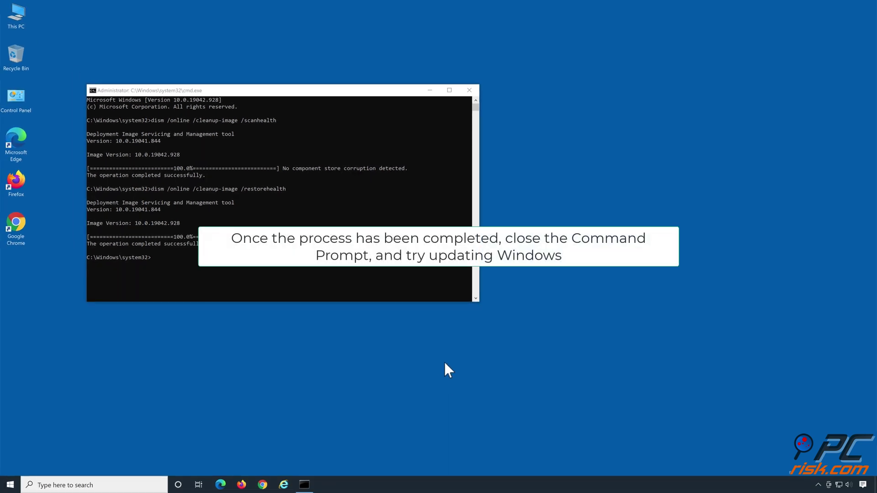
left_click(469, 90)
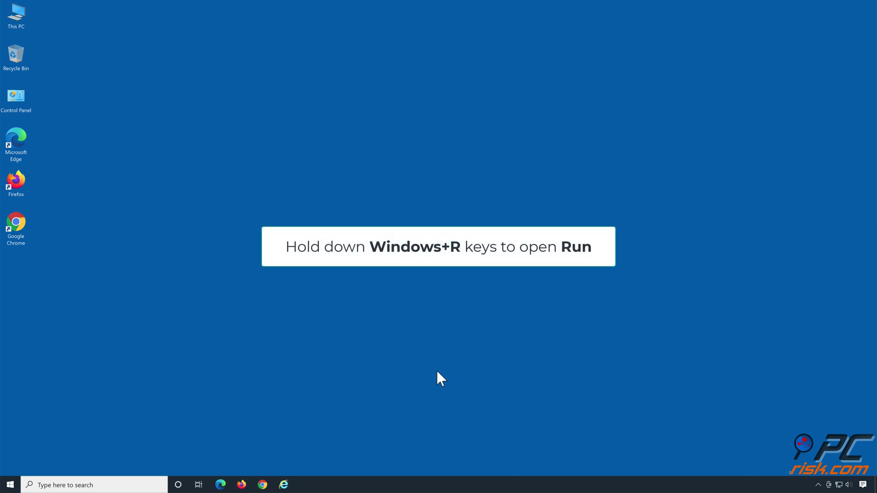
- Run sfc /scannow in an elevated Command Prompt, then close the window
key("super+r")
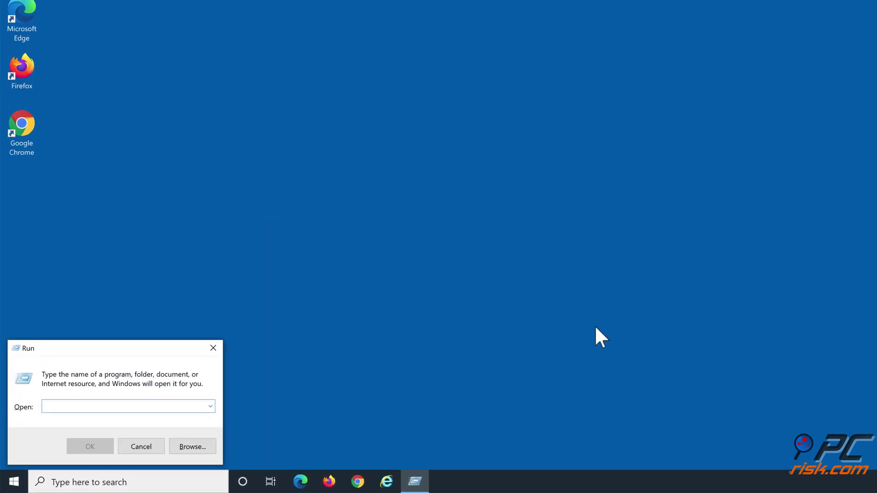
type("cmd")
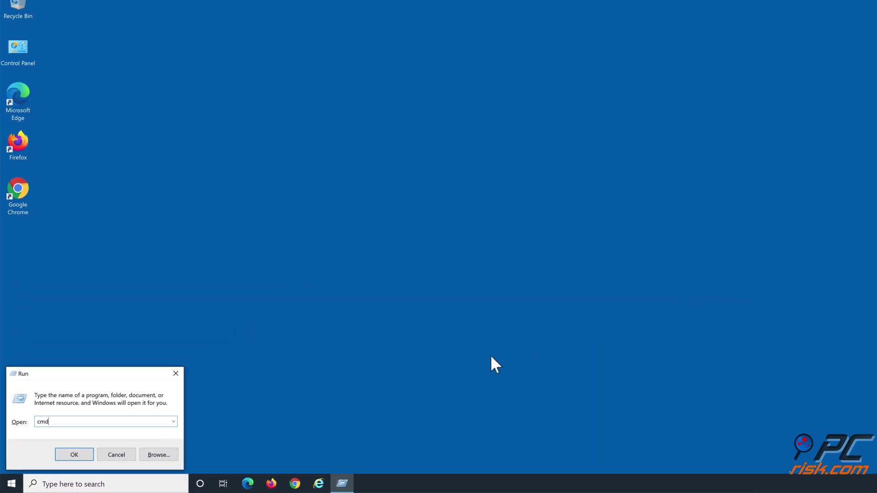
key("ctrl+shift+Return")
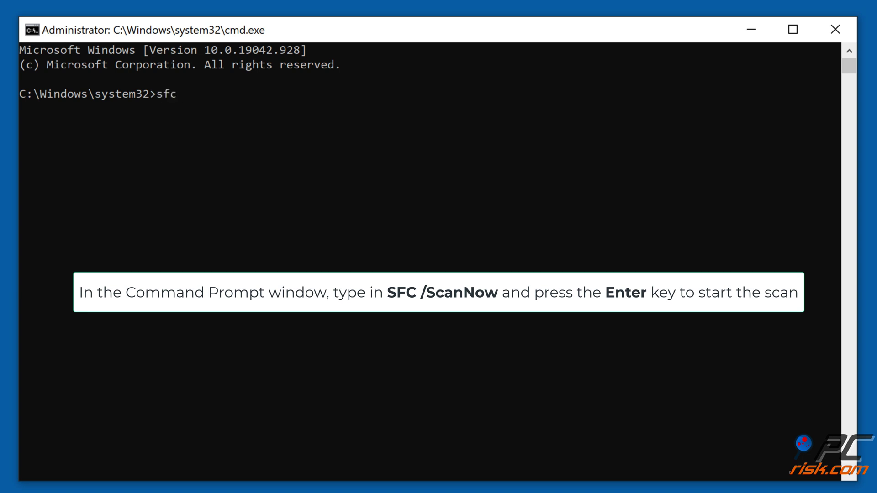
type("sfc /scannow")
key("Return")
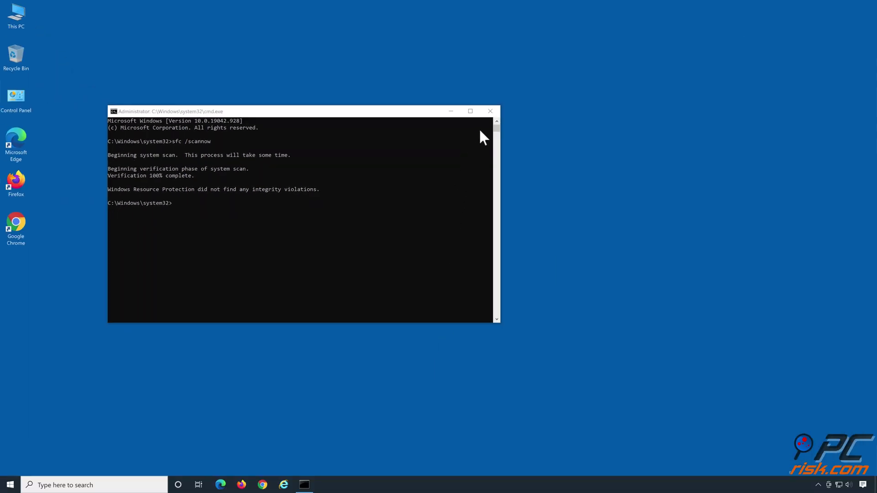
left_click(490, 111)
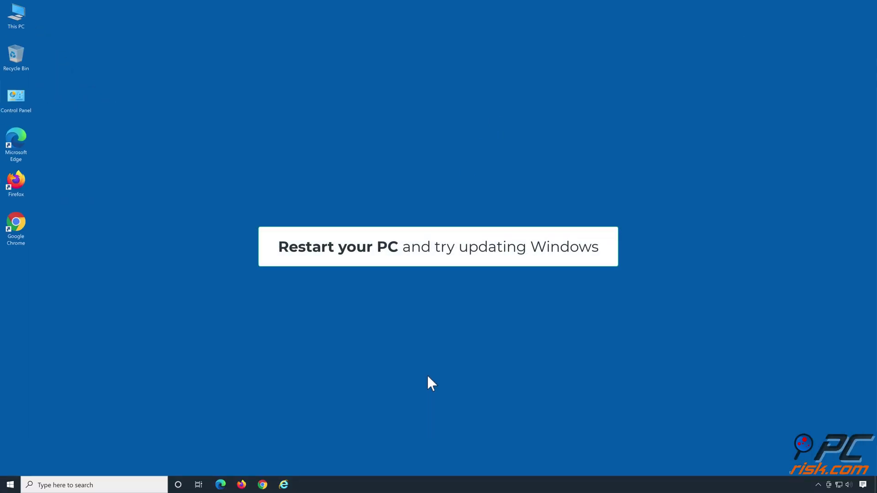
- Restart the PC from the Start menu's Power options
left_click(11, 480)
left_click(10, 466)
left_click(20, 444)
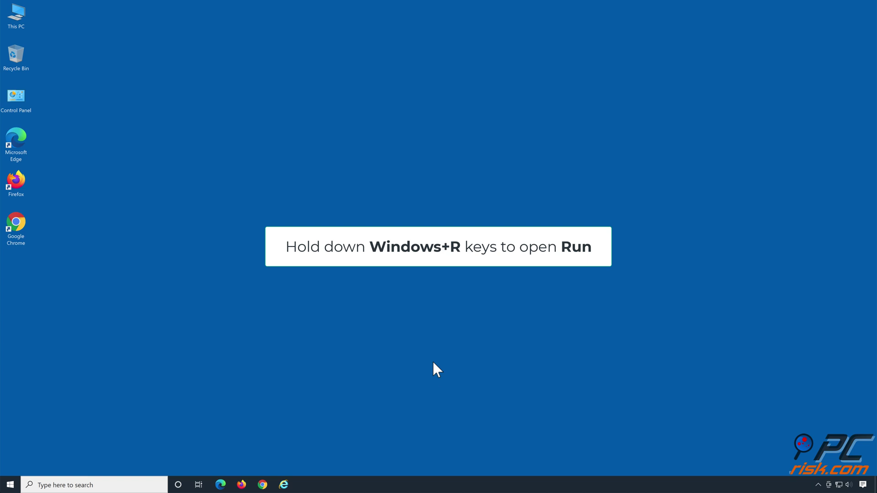
- Open an elevated Command Prompt and stop Windows Update with net stop wuauserv
key("super+r")
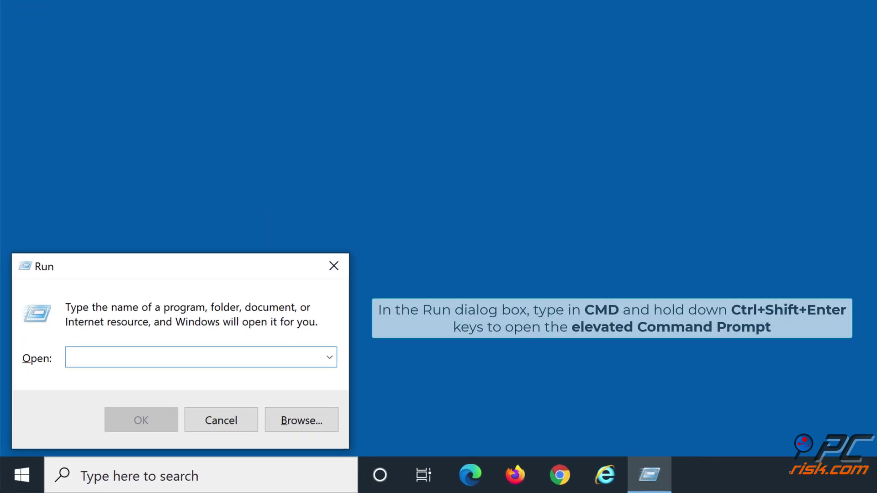
type("cmd")
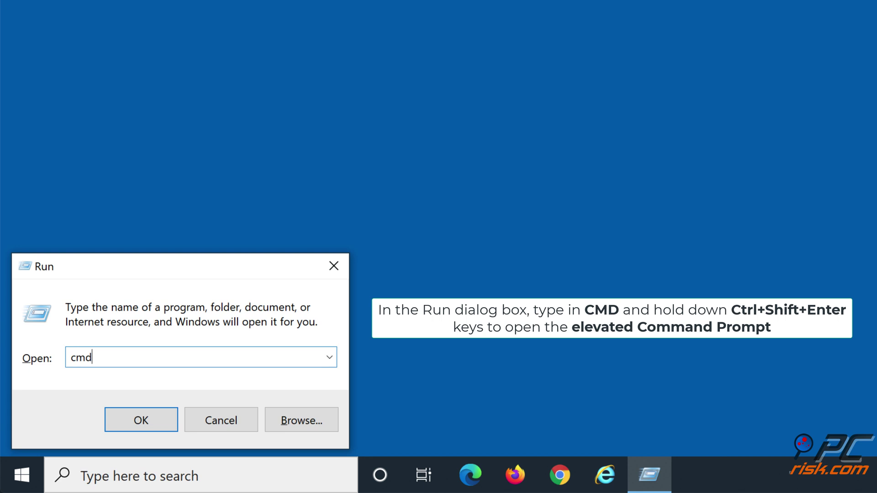
key("ctrl+shift+Return")
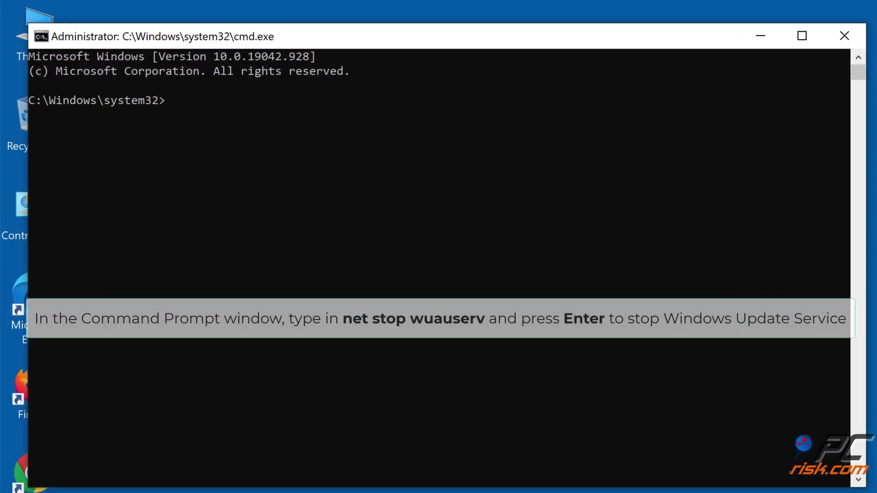
type("net stop wuauserv")
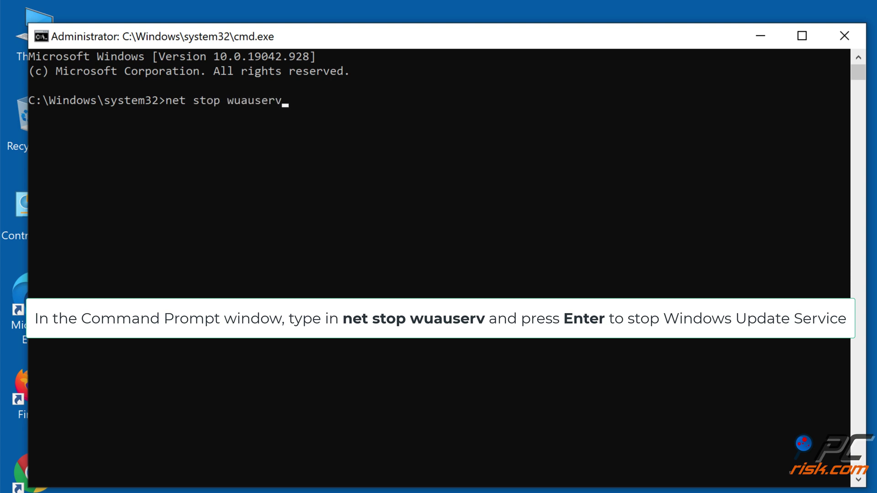
key("Return")
- Delete %systemroot%\SoftwareDistribution with rd /s /q, restart wuauserv, and close the window
type("rd /s /q %")
type("emroot")
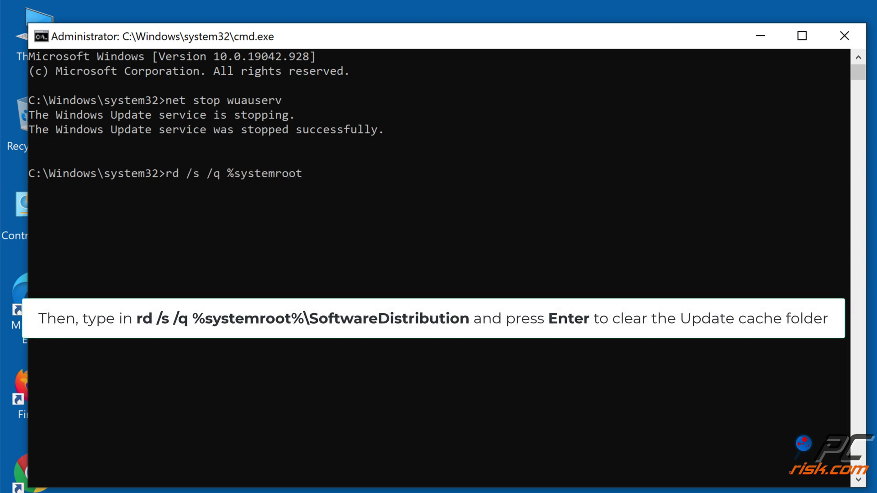
type("%\\softwaredistribution")
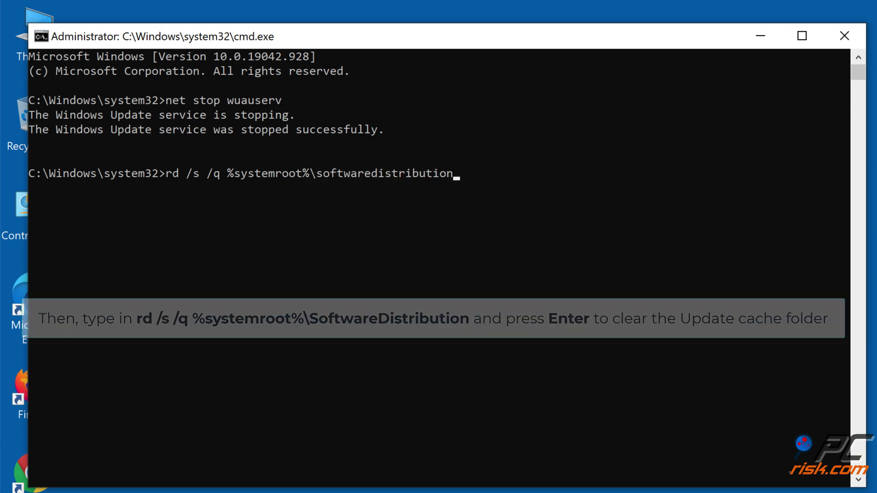
key("Return")
type("n")
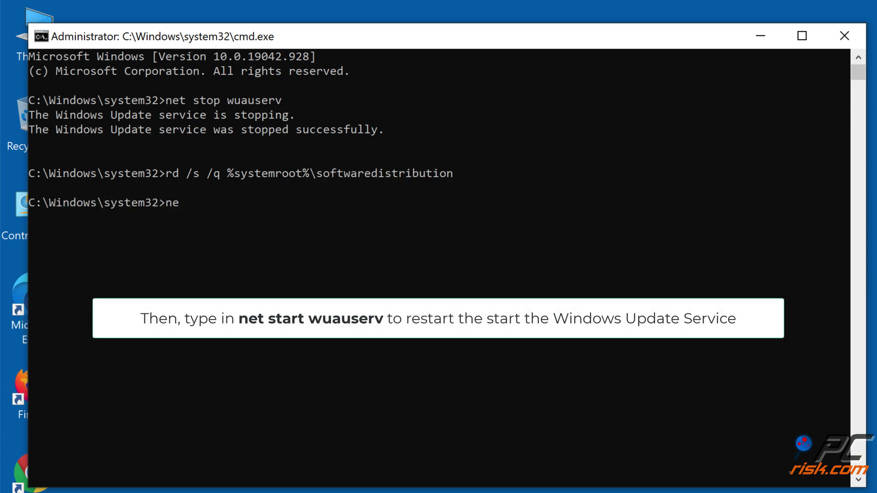
type("et start wuauserv")
key("Return")
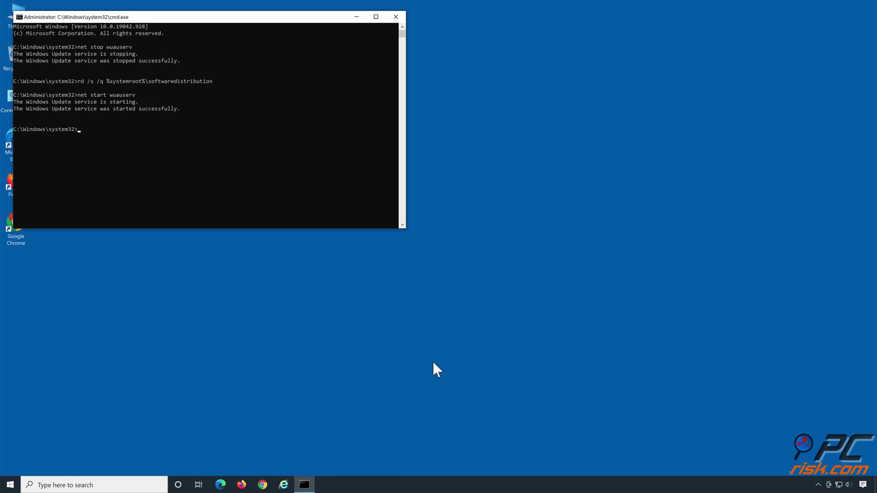
left_click(432, 360)
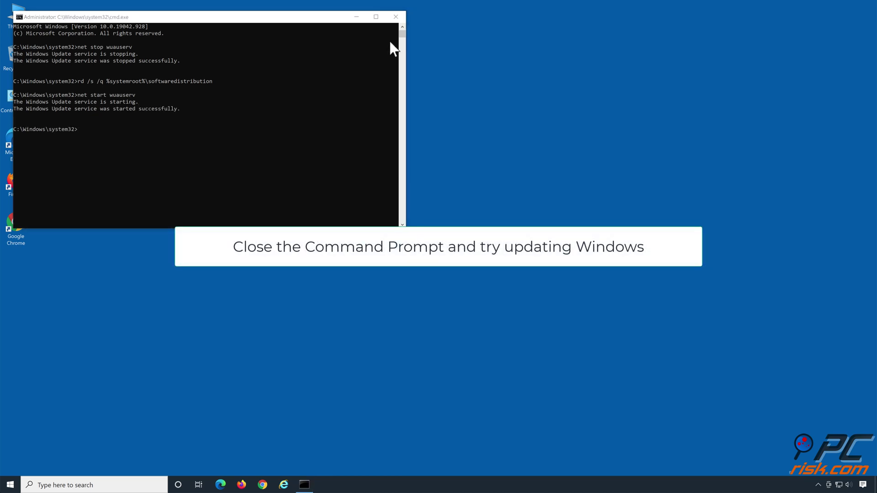
left_click(396, 17)
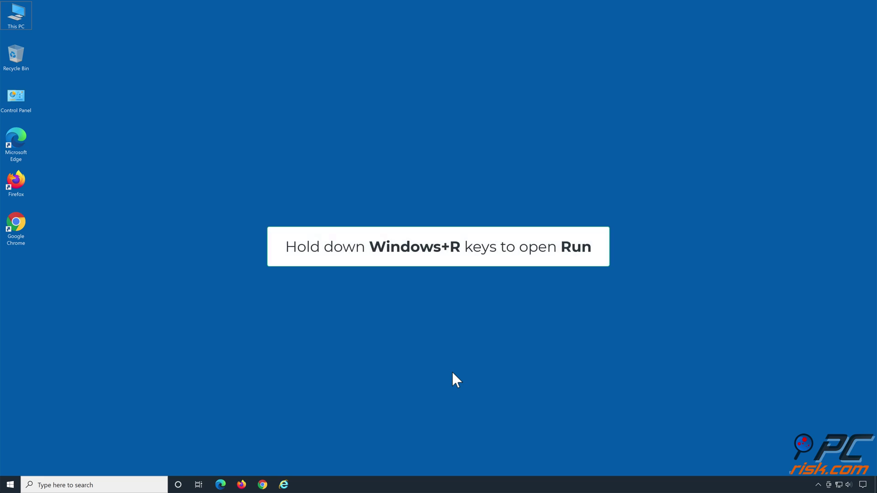
- Launch an Administrator Command Prompt using cmd from the Run box with Ctrl+Shift+Enter
key("super+r")
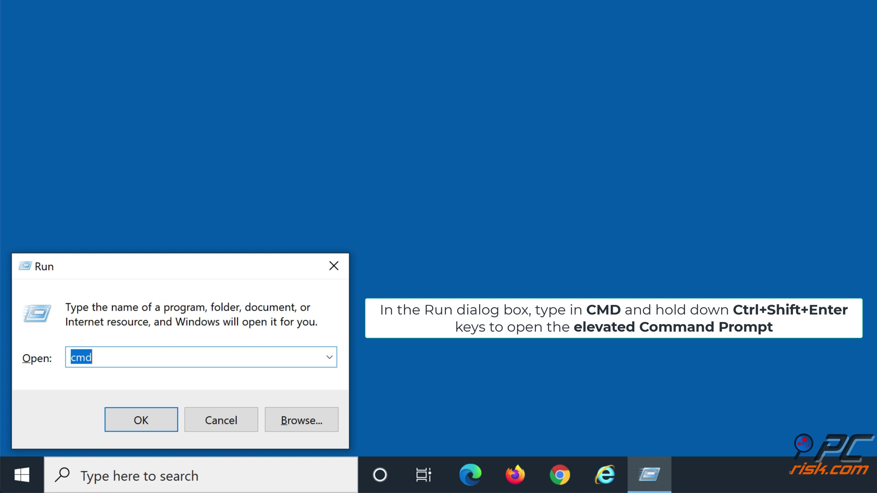
type("cmd")
key("ctrl+shift+Return")
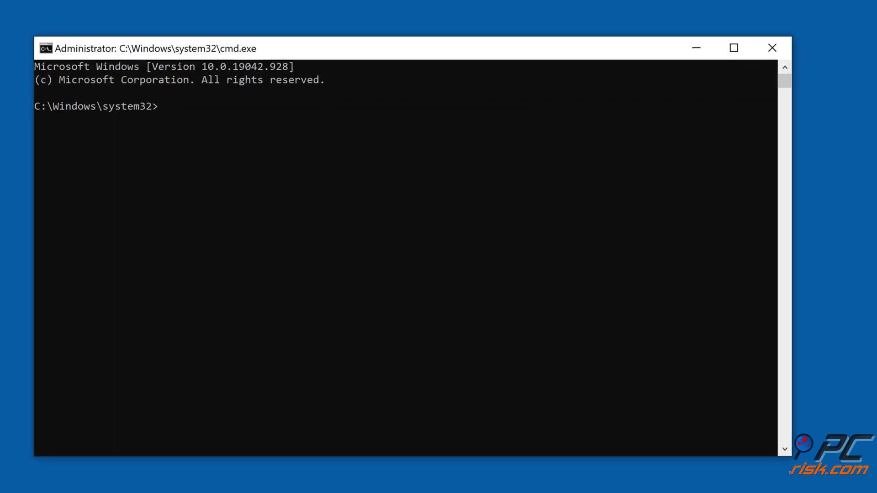
- Stop the wuauserv, cryptsvc, bits and msiserver services with net stop
type("net stop wuauserv")
key("Return")
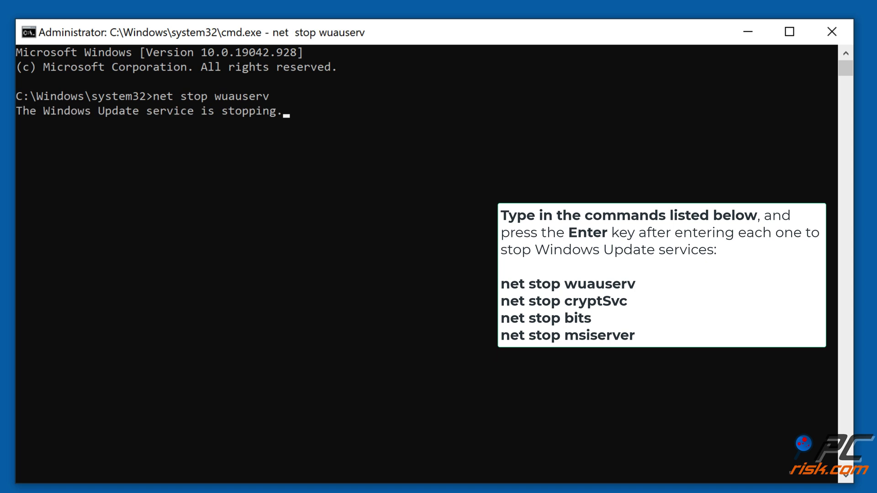
type("net stop cr")
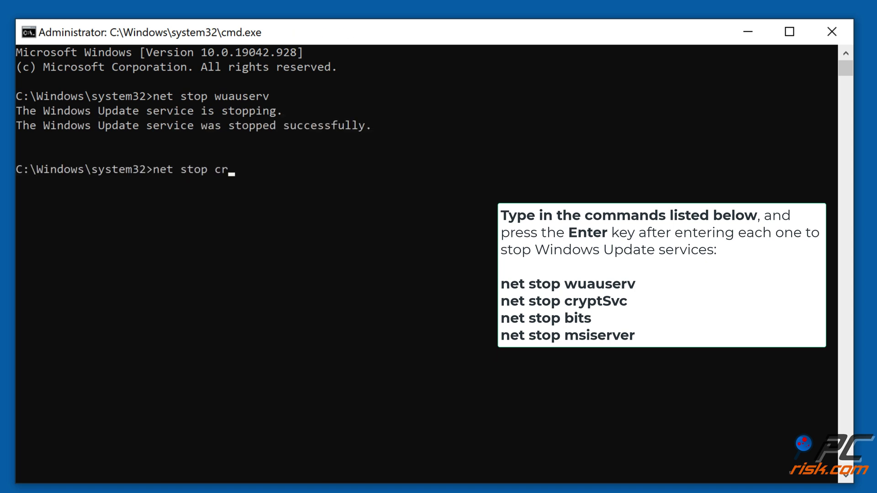
type("yptsvc")
key("Return")
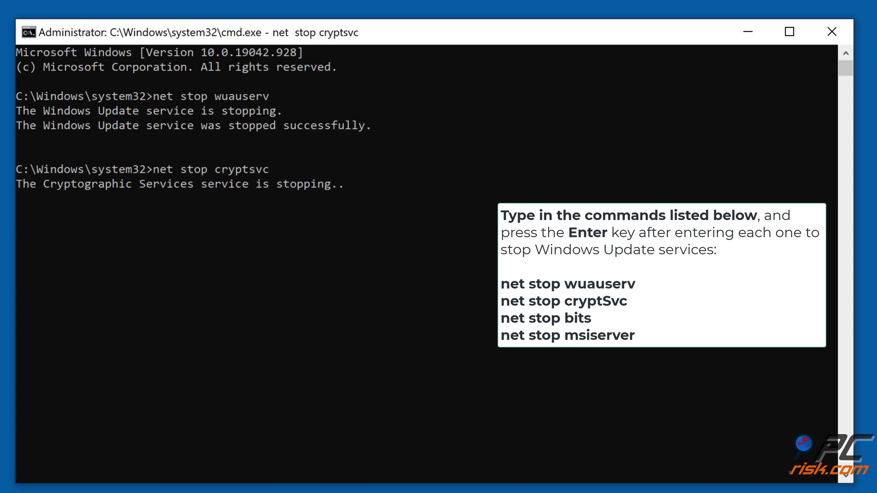
type("net stop bits")
key("Return")
type("net stop msiserv")
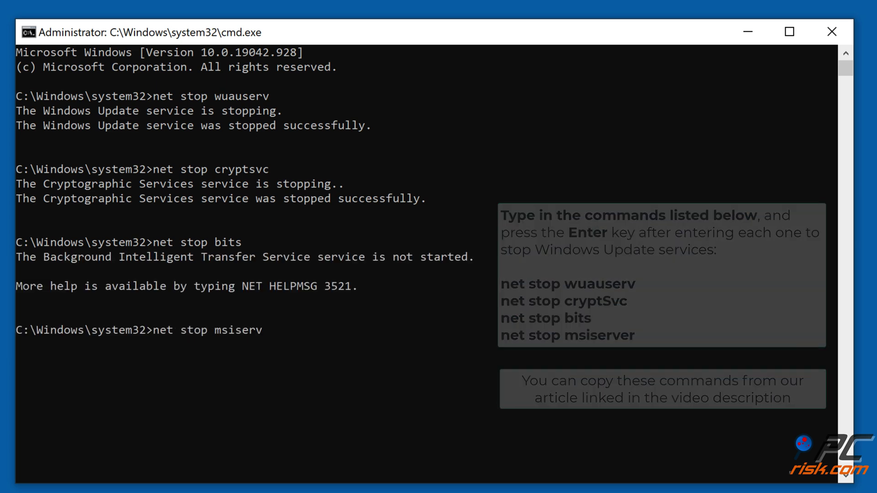
type("er")
key("Return")
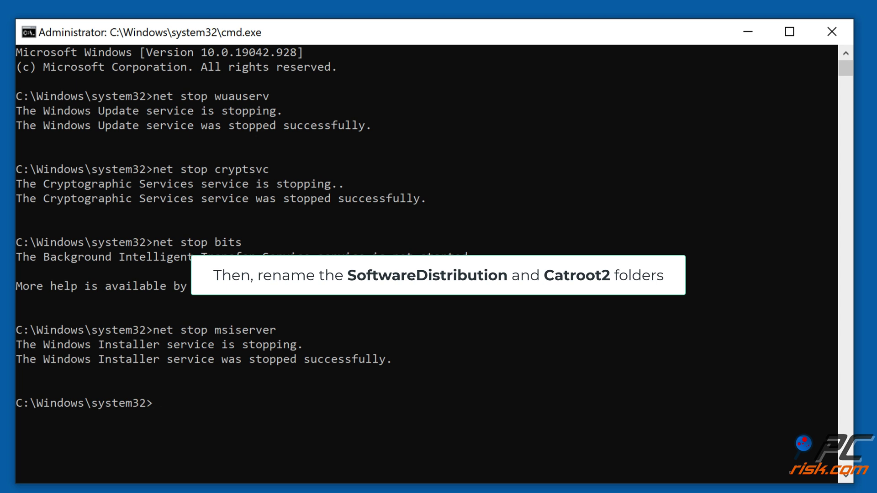
- Rename C:\Windows\SoftwareDistribution to SoftwareDistribution.old and System32\catroot2 to catroot2.old
type("re")
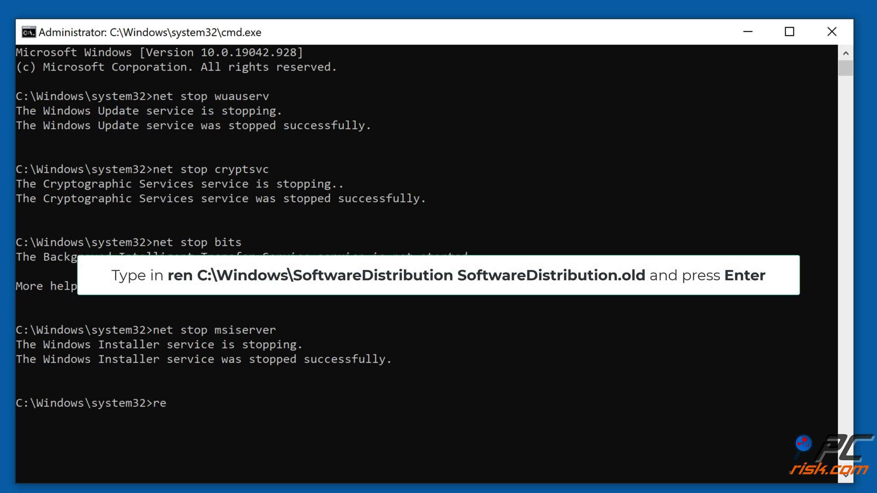
type("n c:\\windows\\software")
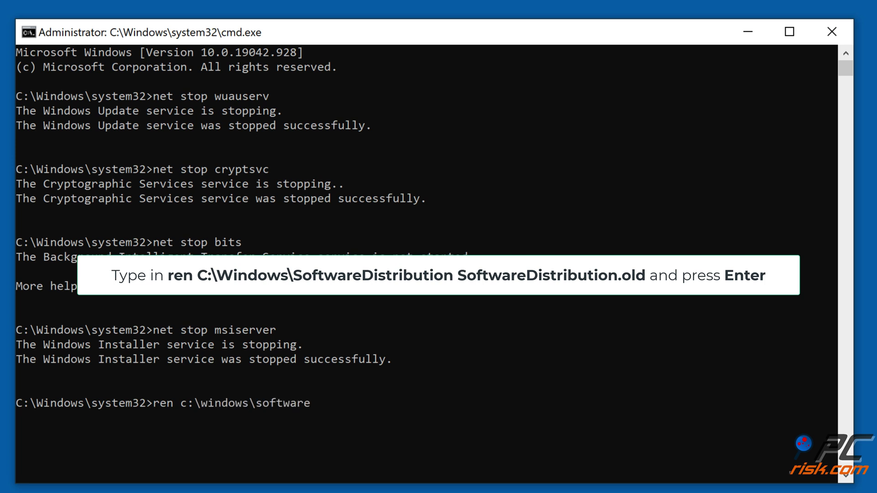
type("distribution softwaredistribution.old")
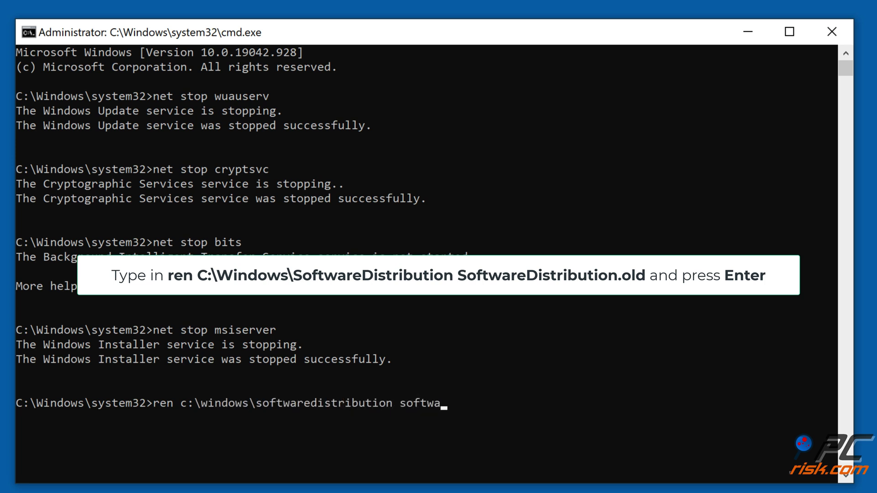
key("Return")
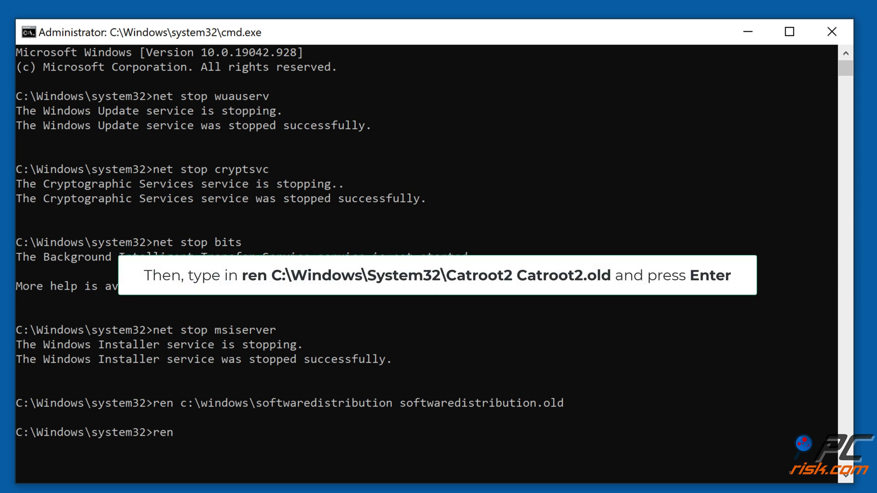
type("ren c:\\windows\\system32\\catroot2 catroot2.old")
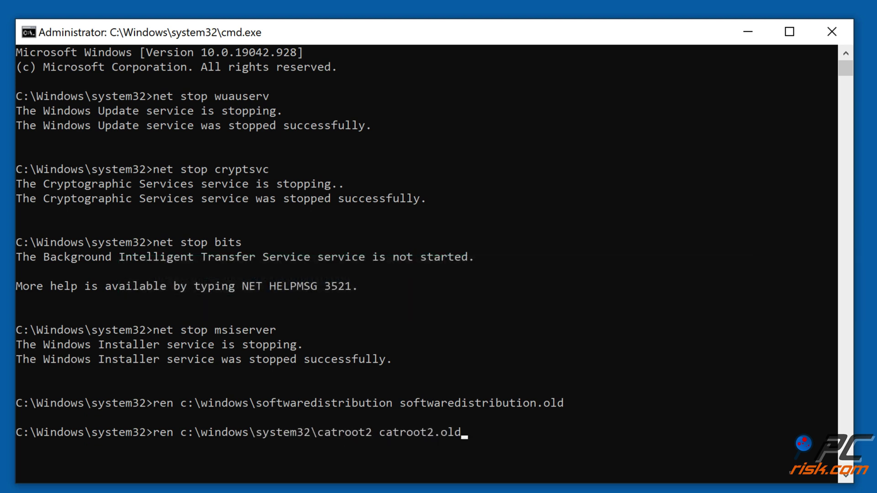
key("Return")
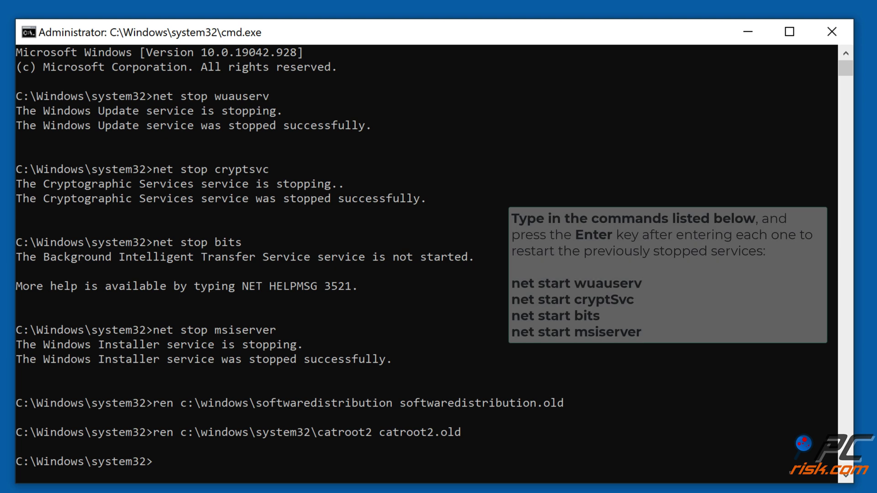
- Start wuauserv, cryptsvc, bits and msiserver again with net start
type("net start wuauserv")
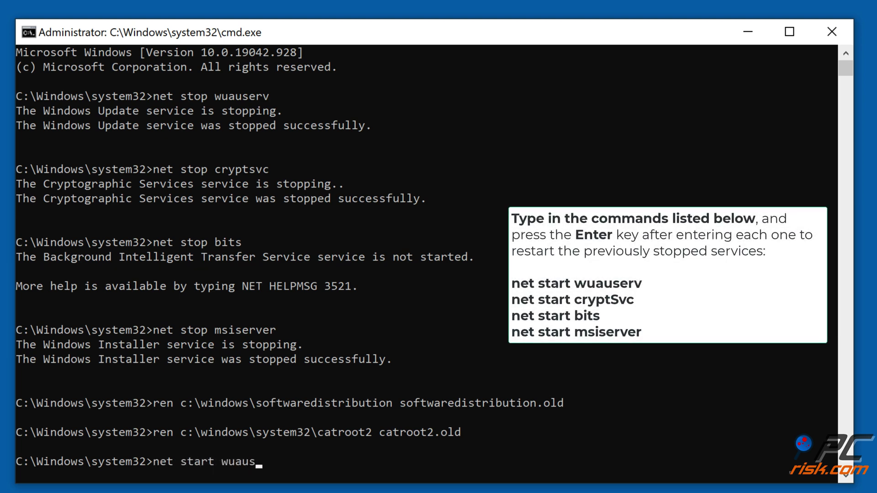
key("Return")
type("net")
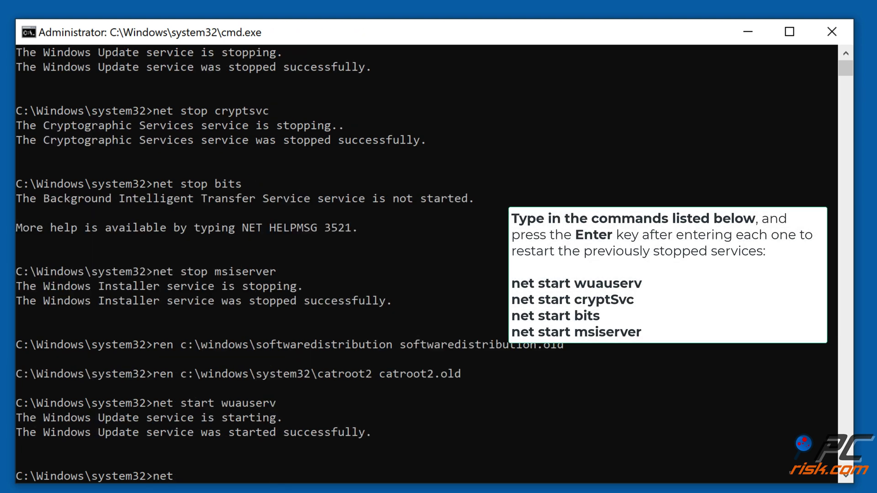
type(" start cryptsvc")
key("Return")
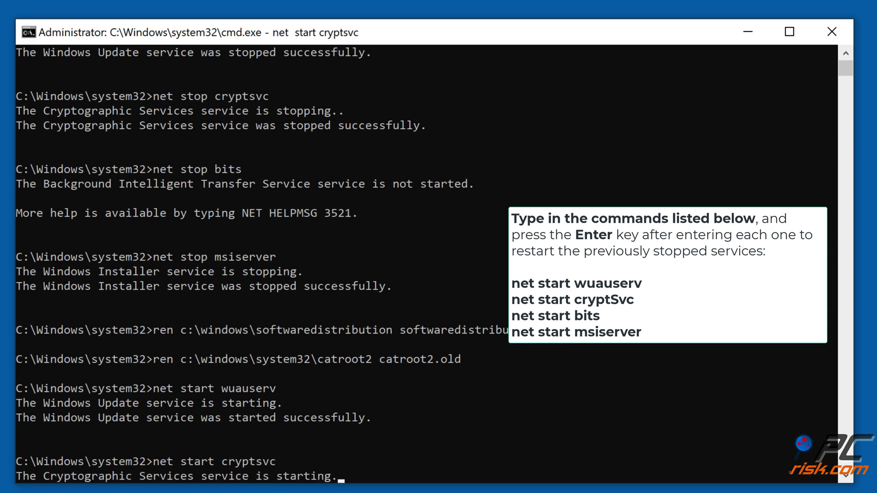
type("net start bits")
key("Return")
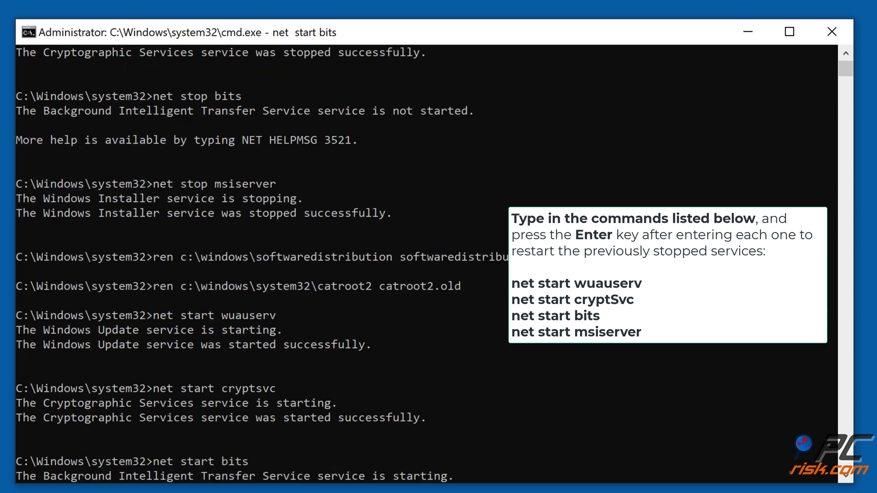
type("net start msiserver")
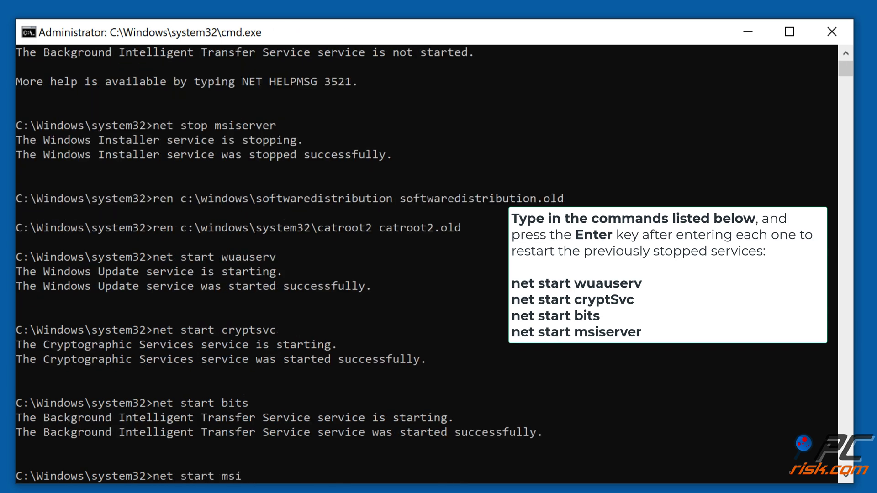
key("Return")
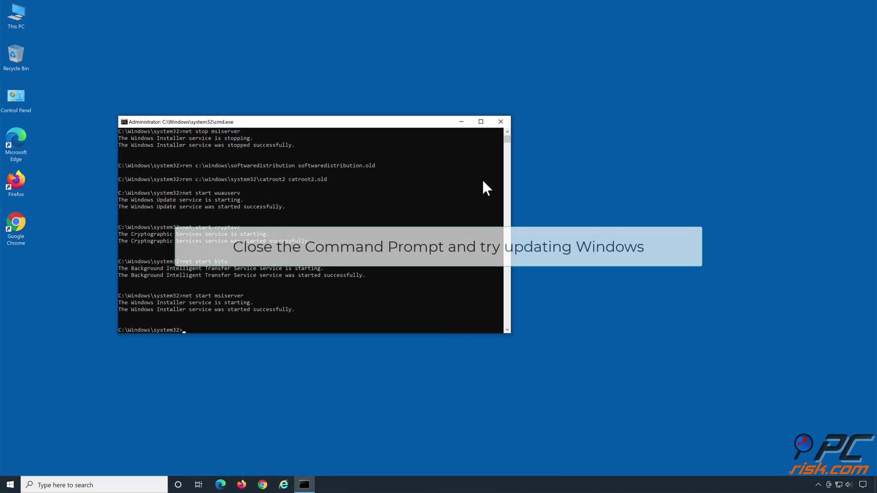
- Close the Command Prompt window to return to the desktop
left_click(501, 121)
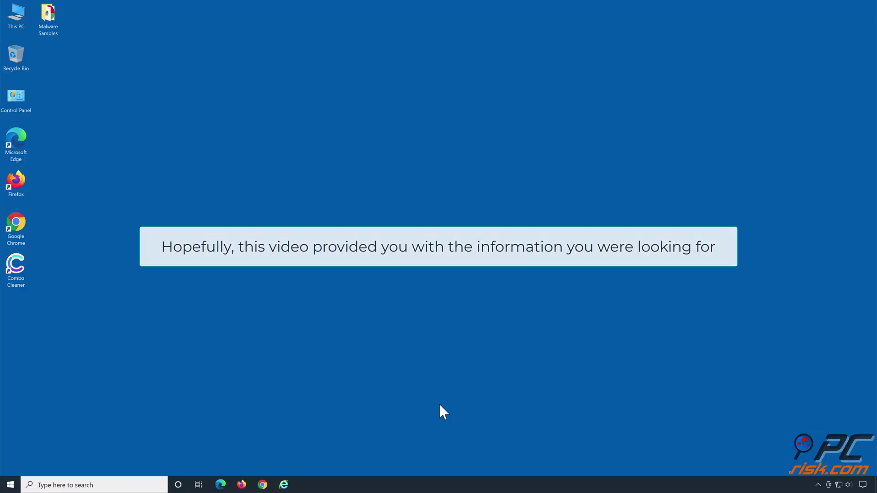
- Run a Combo Cleaner scan and move all 21 detected threats to quarantine
double_click(20, 275)
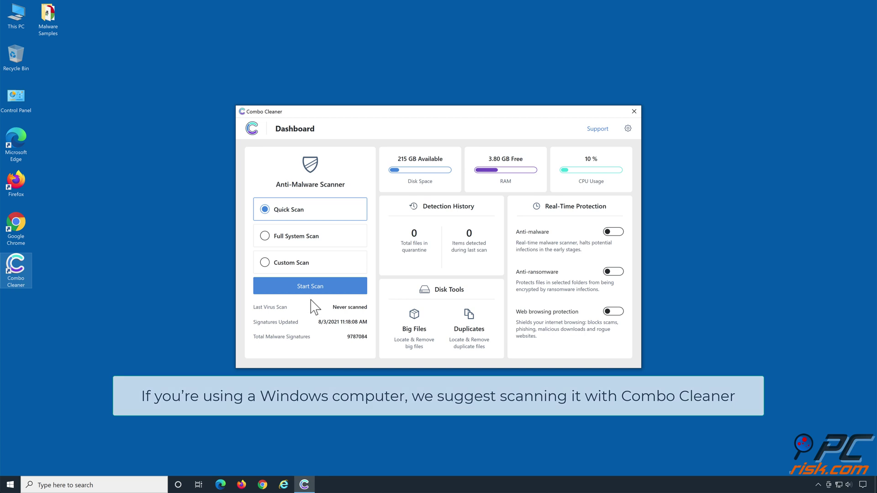
left_click(310, 288)
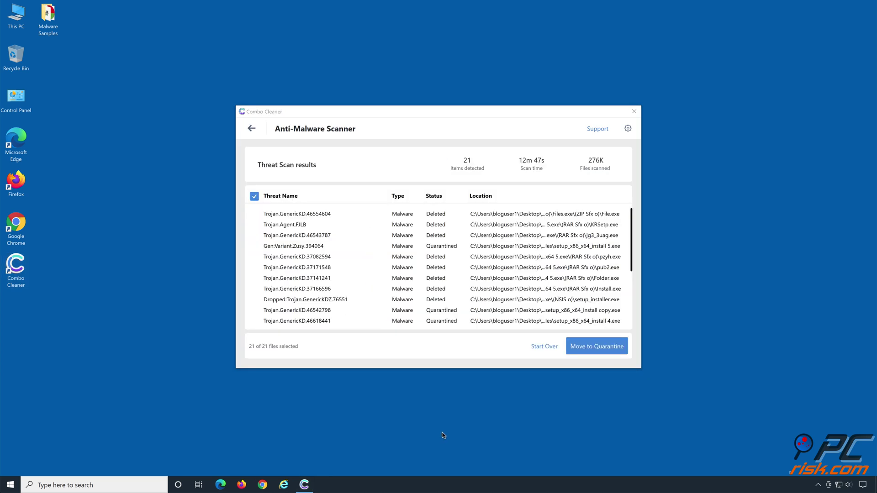
left_click(596, 351)
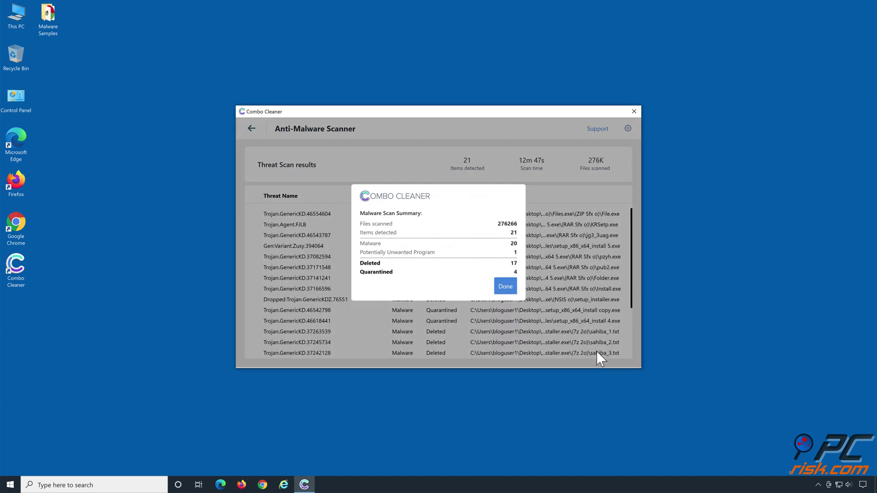
left_click(508, 292)
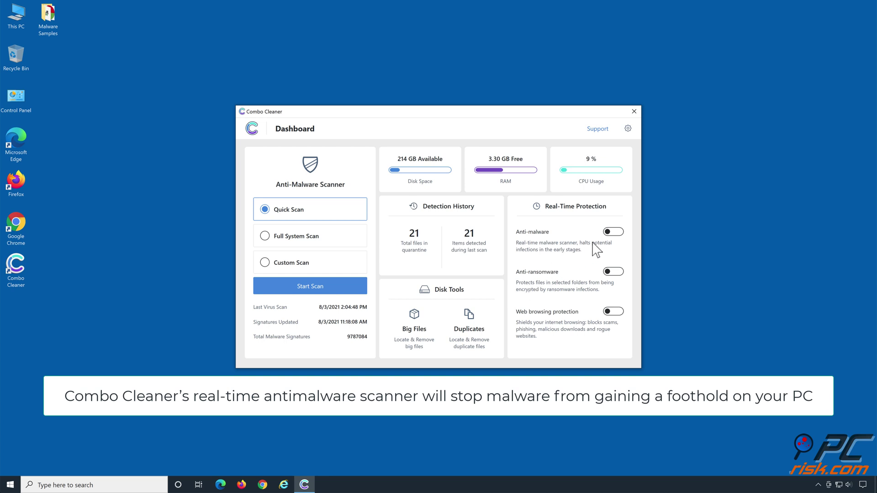
- Enable anti-malware and anti-ransomware protection, adding Libraries > Documents as a protected folder
left_click(614, 233)
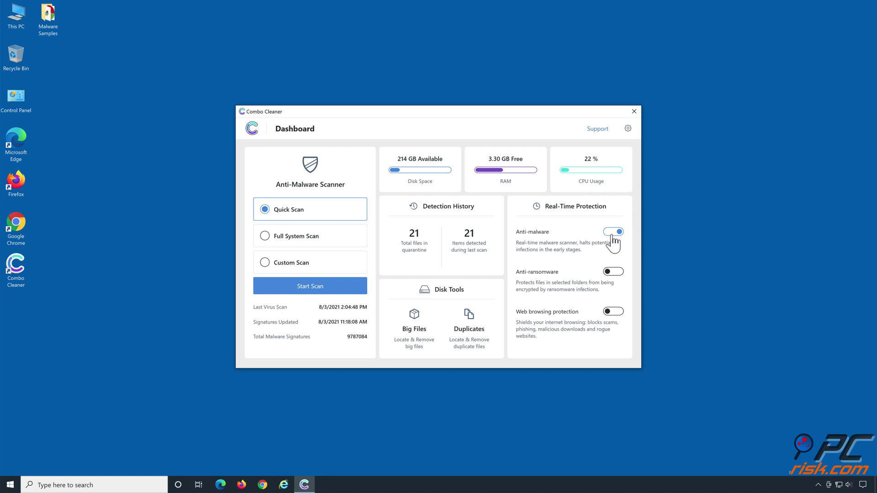
left_click(614, 273)
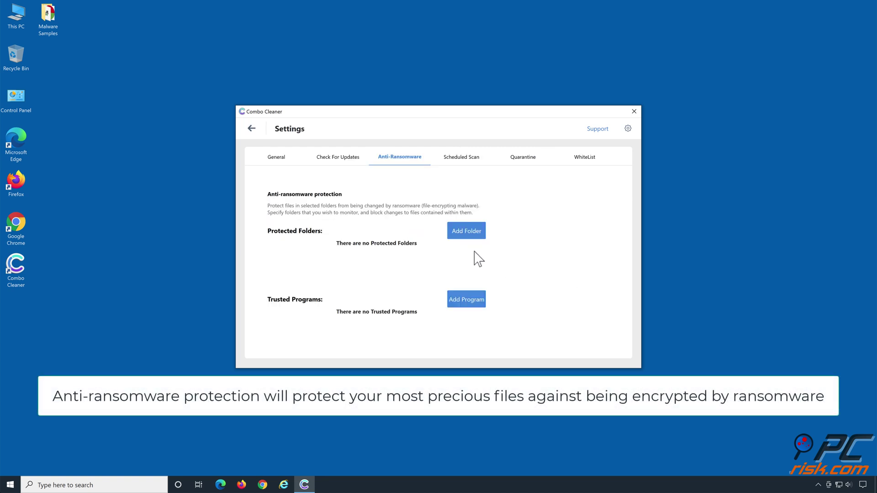
left_click(466, 237)
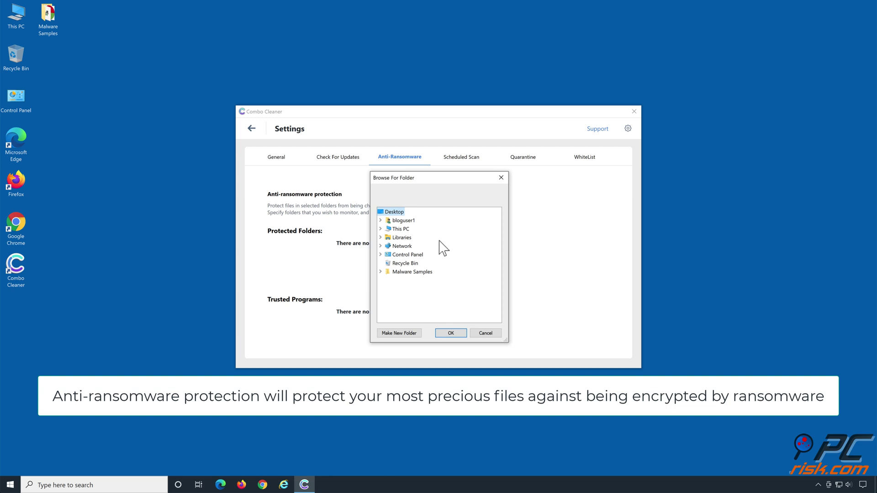
left_click(380, 237)
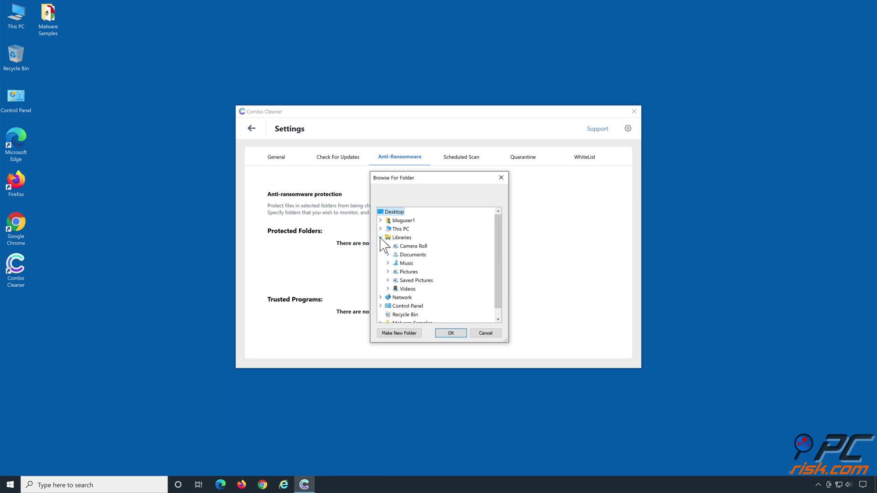
left_click(413, 256)
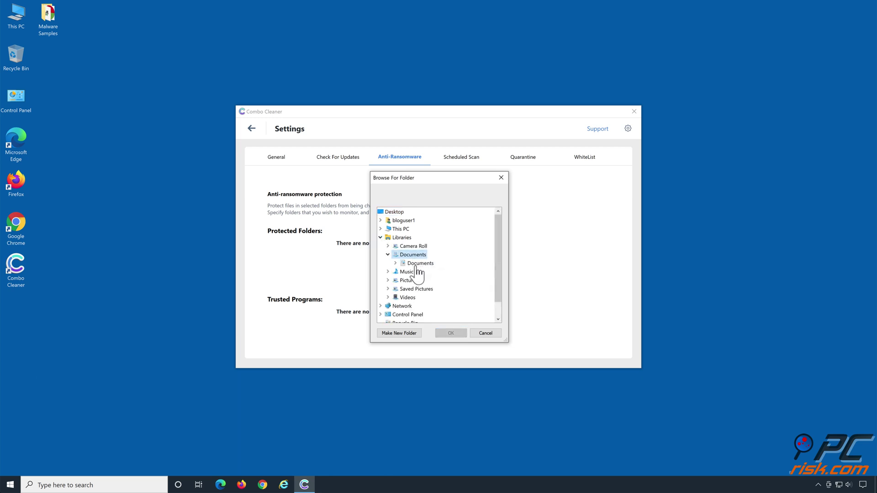
left_click(416, 264)
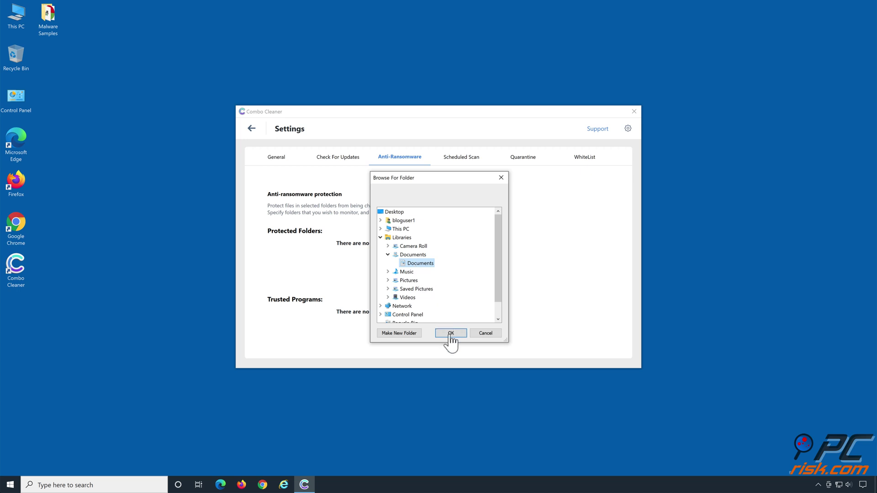
left_click(451, 334)
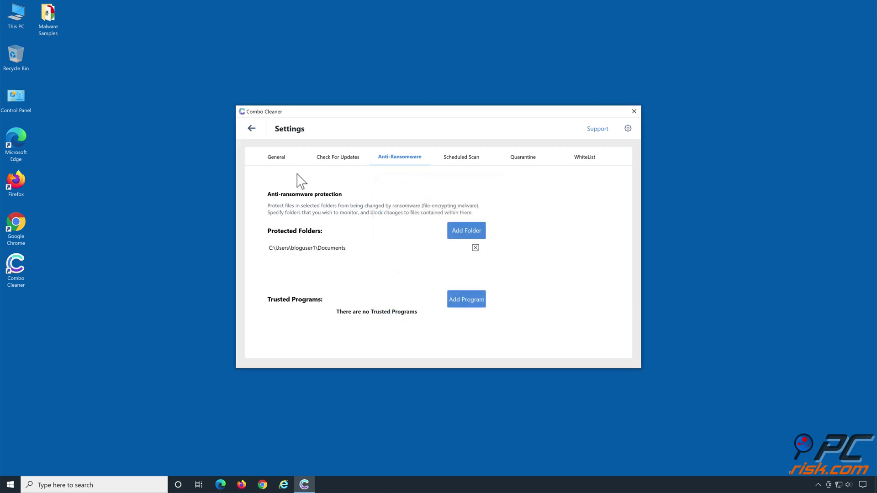
left_click(251, 128)
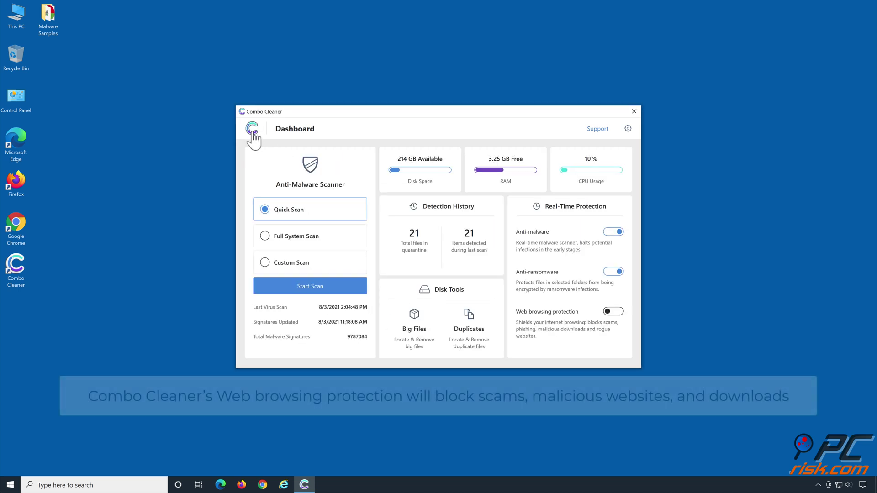
- Switch on the Web browsing protection toggle on the Combo Cleaner Dashboard
left_click(616, 315)
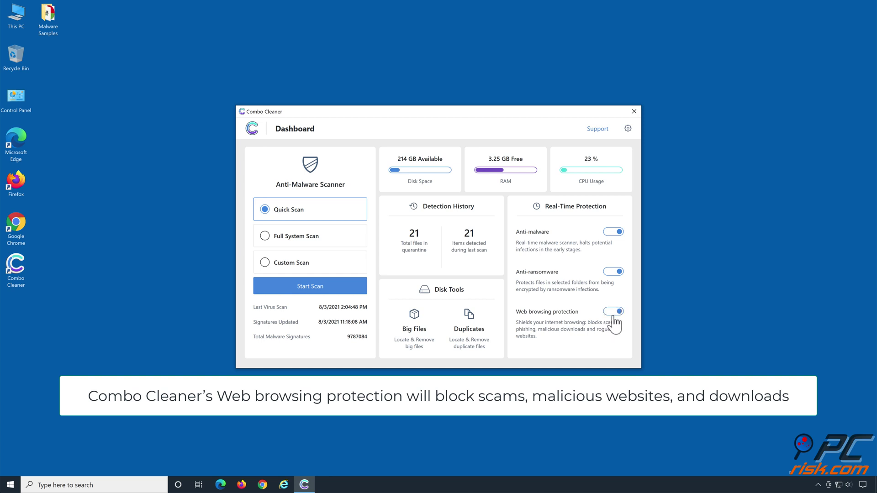